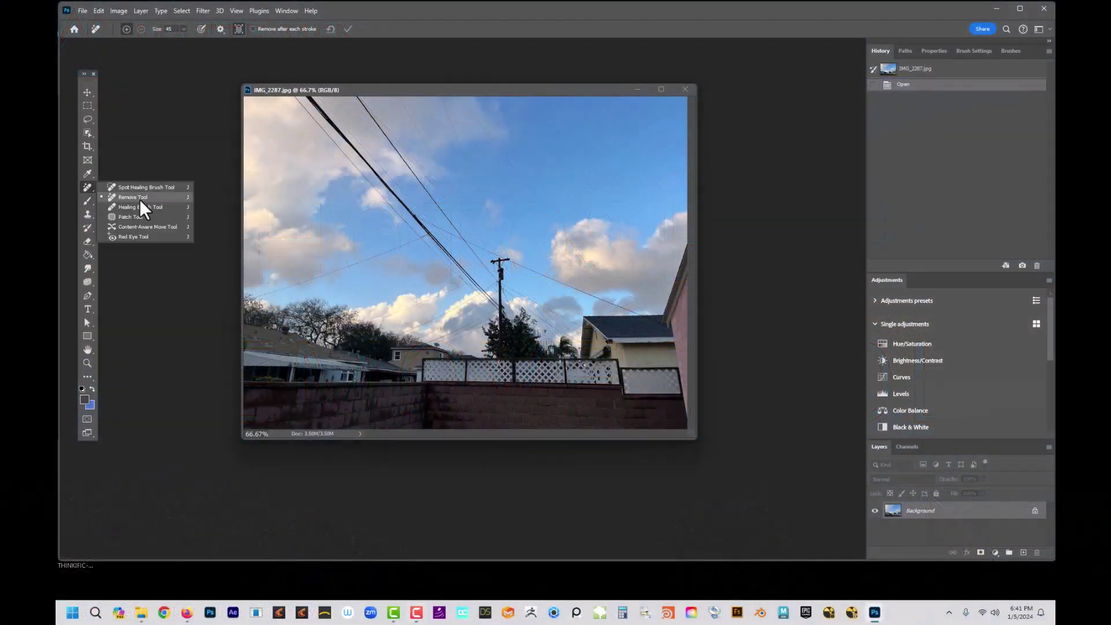
Pick the Remove Tool and unlock the Background photo layer
left_click(132, 197)
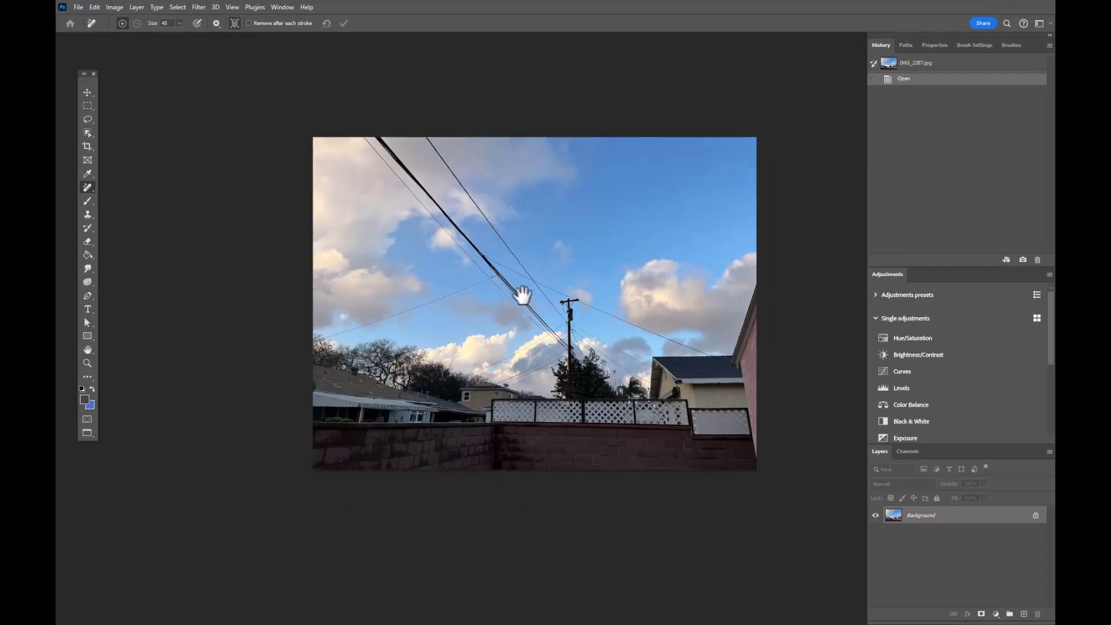
left_click(1035, 514)
Add an empty layer and erase the thick upper power lines toward the pole
left_click(1023, 614)
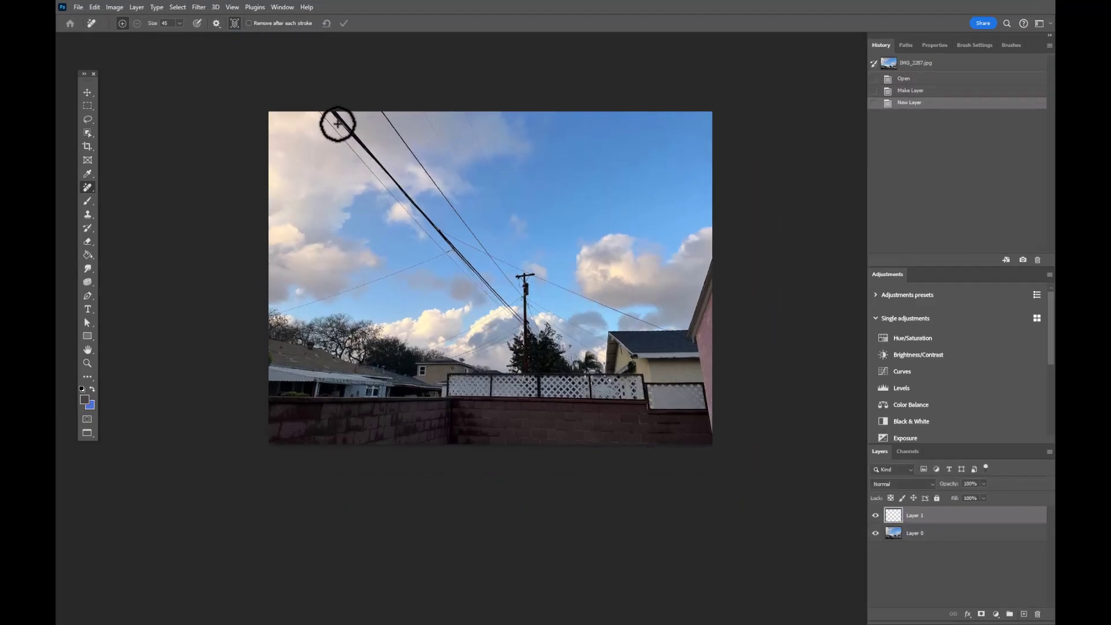
left_click_drag(361, 143, 456, 253)
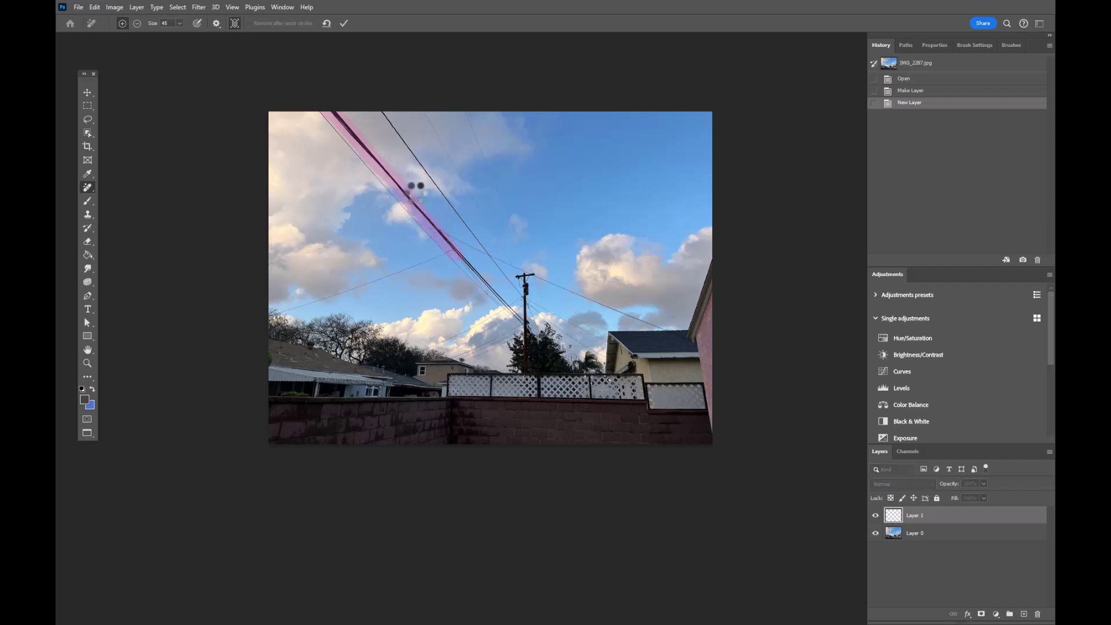
left_click_drag(343, 122, 415, 206)
left_click_drag(425, 118, 496, 178)
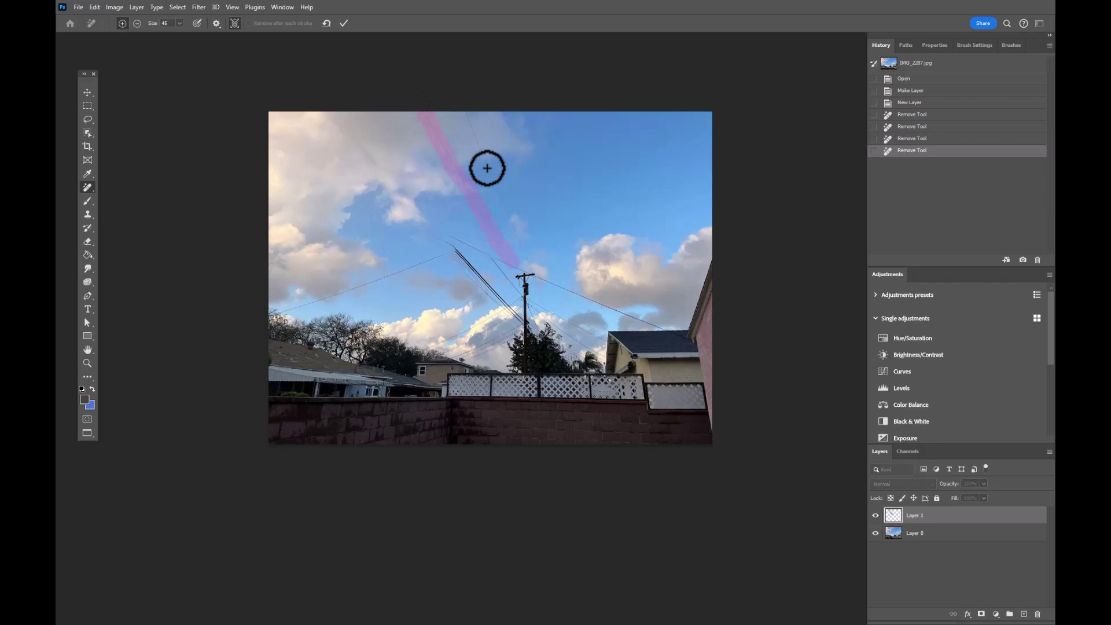
left_click_drag(473, 113, 516, 234)
mouse_move(448, 148)
left_mouse_down()
mouse_move(470, 187)
mouse_move(408, 209)
left_mouse_up()
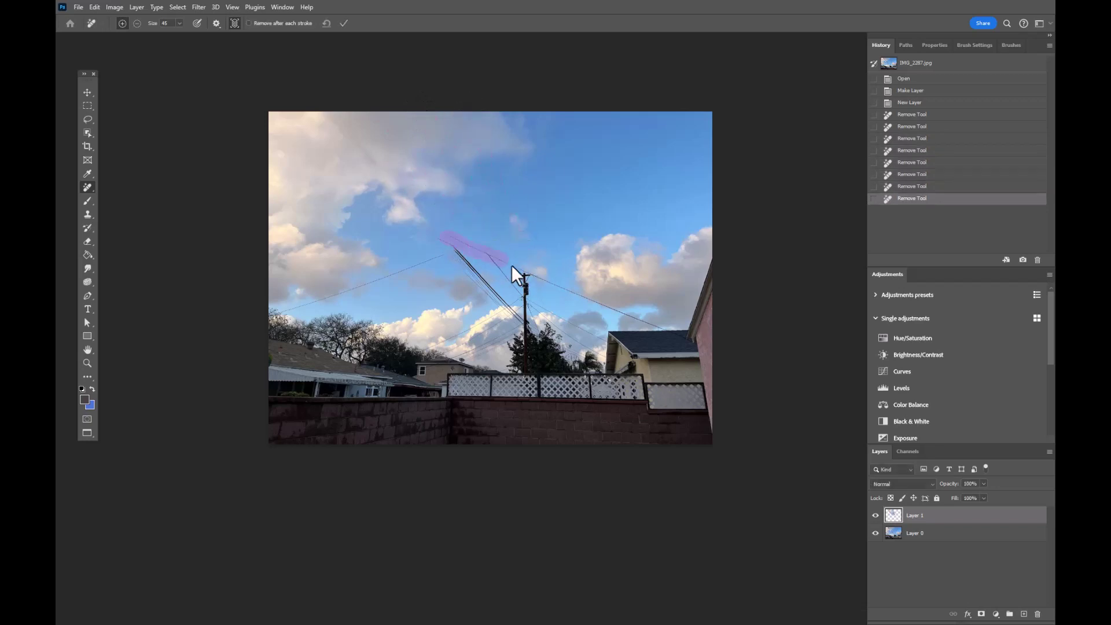
left_click_drag(486, 209, 522, 261)
left_click_drag(274, 312, 464, 248)
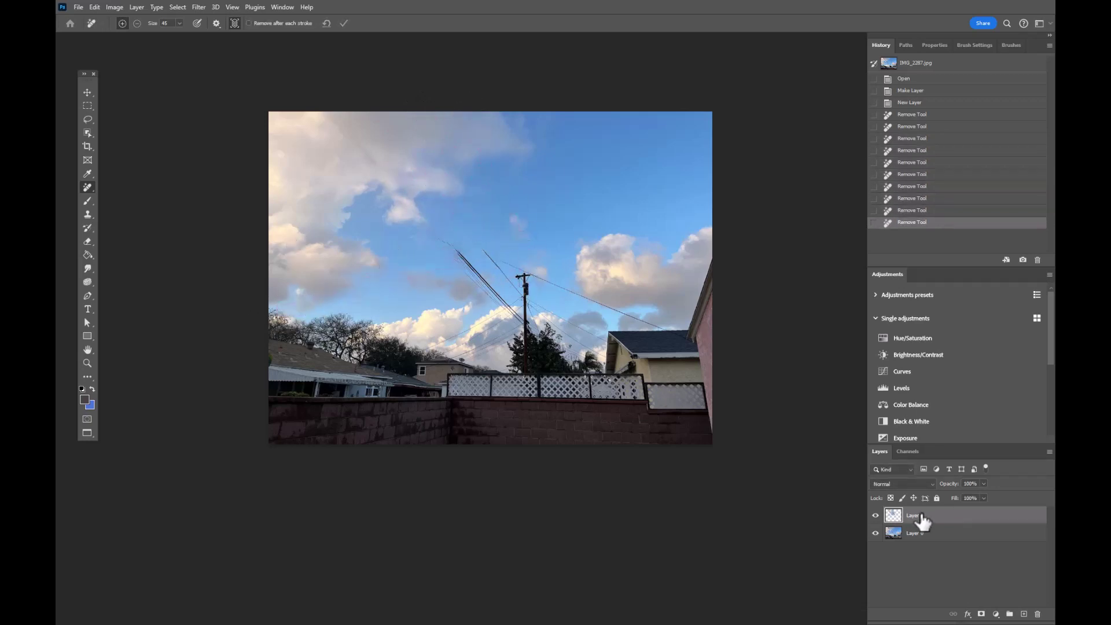
Compare the removal layer against the original, then zoom in on the sky wires
left_click(875, 515)
left_click(875, 515)
left_click(875, 515)
key("z")
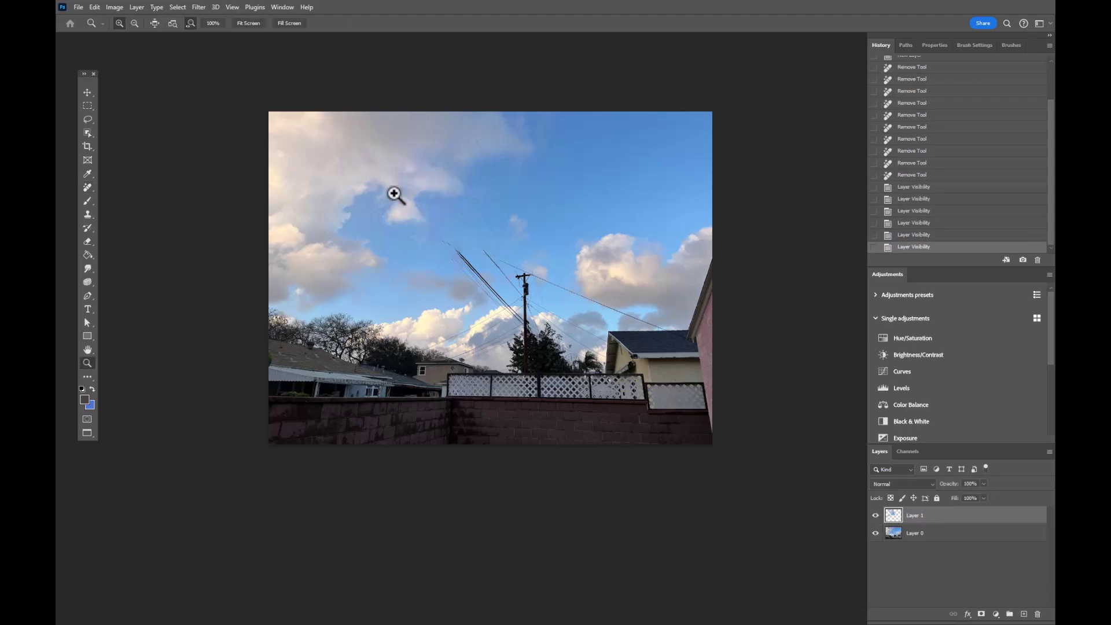
left_click(393, 193)
key("j")
Undo a trial stroke, then remove the wires across the sky and the pole's crossbar
mouse_move(469, 235)
left_mouse_down()
mouse_move(425, 187)
mouse_move(608, 373)
mouse_move(486, 256)
left_mouse_up()
key("ctrl+z")
mouse_move(556, 209)
left_mouse_down()
mouse_move(695, 295)
mouse_move(818, 342)
mouse_move(608, 299)
left_mouse_up()
key("Return")
mouse_move(672, 292)
left_mouse_down()
mouse_move(686, 382)
mouse_move(677, 452)
left_mouse_up()
key("Return")
Remove the wire near the yellow house's roof and the object at the roof edge
key("Return")
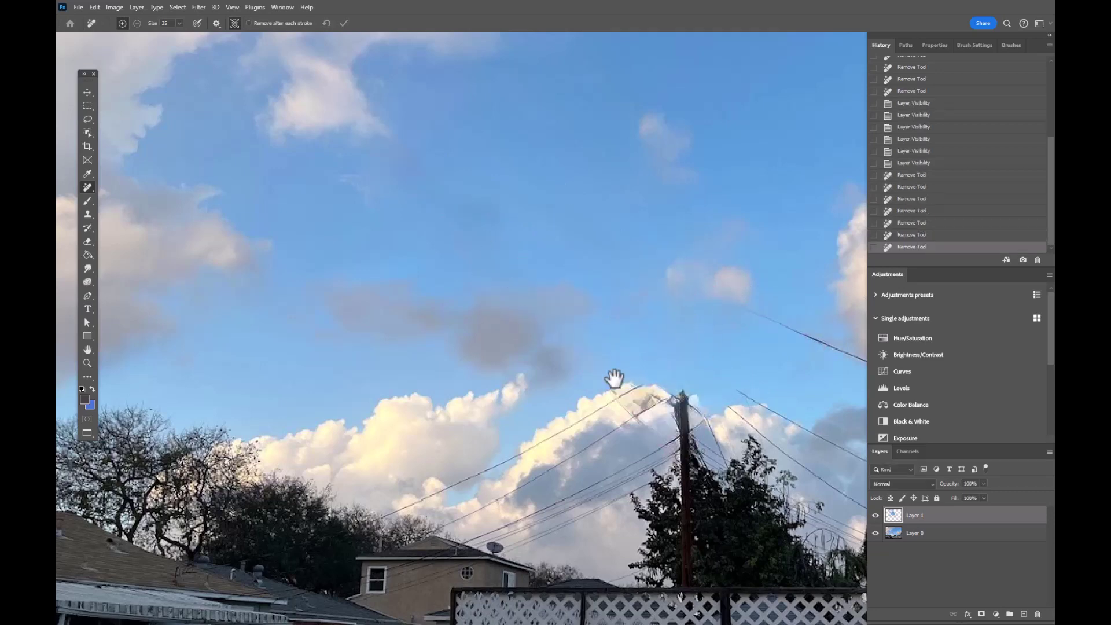
left_click_drag(615, 379, 521, 261)
mouse_move(513, 217)
left_mouse_down()
mouse_move(669, 291)
mouse_move(426, 277)
left_mouse_up()
key("Return")
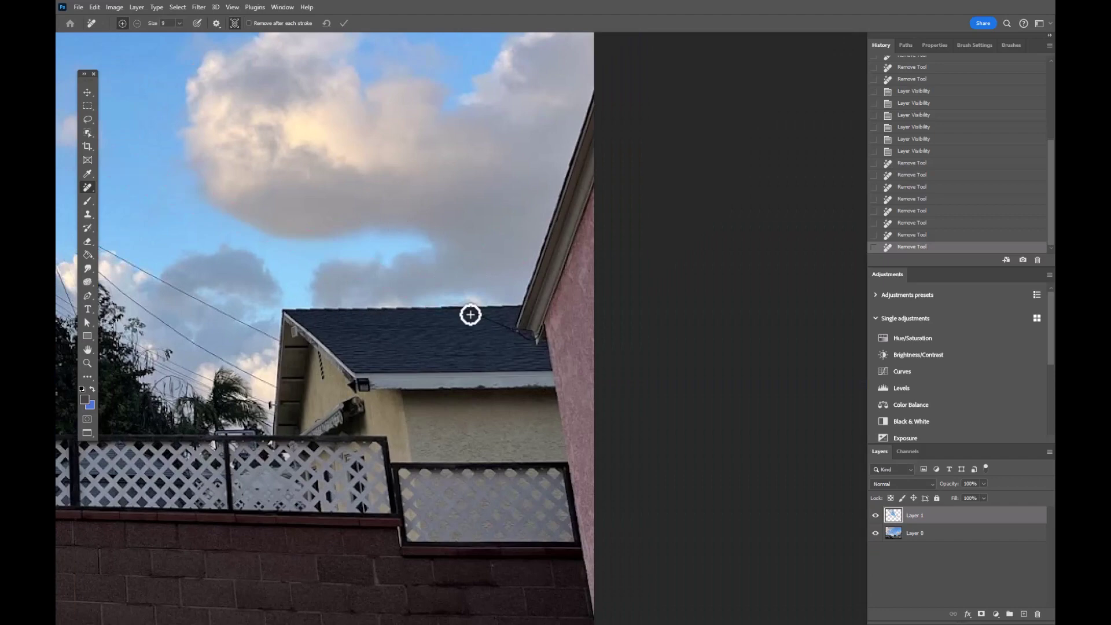
mouse_move(469, 308)
left_mouse_down()
mouse_move(530, 334)
mouse_move(538, 326)
left_mouse_up()
key("Return")
scroll(501, 323, "down", 2)
Erase the utility pole and mark the wire running left over the clouds
key("Return")
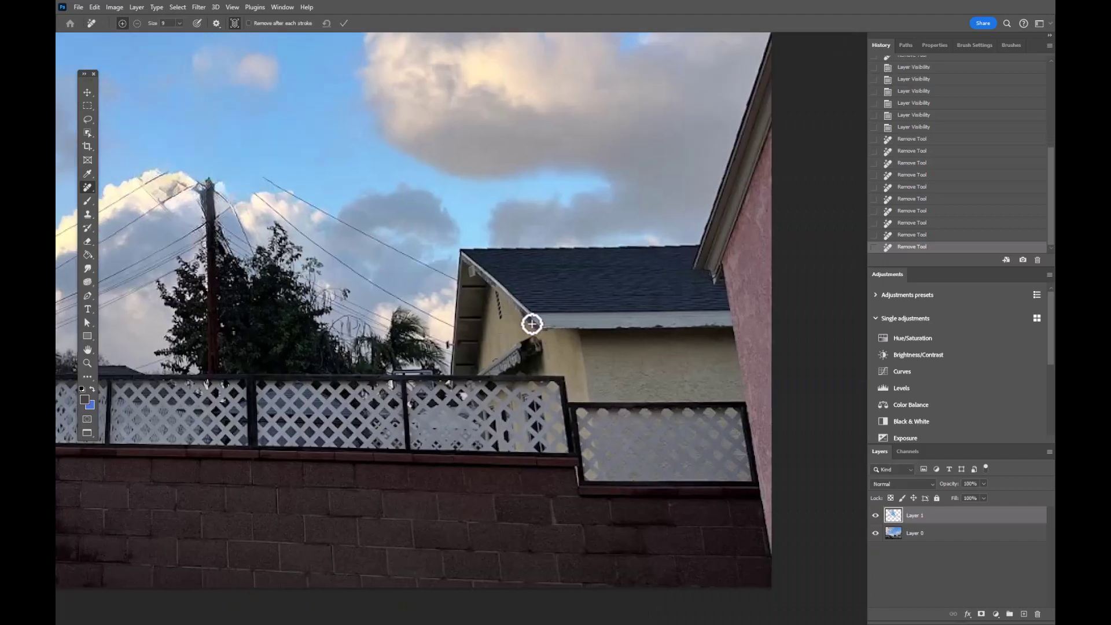
key("Return")
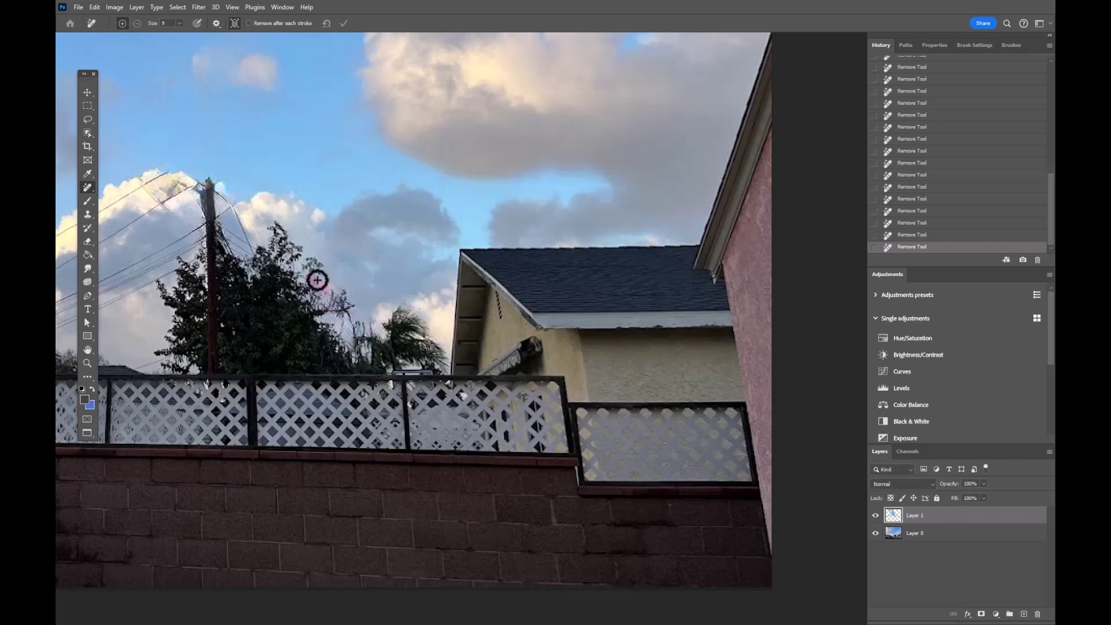
left_click_drag(209, 185, 207, 365)
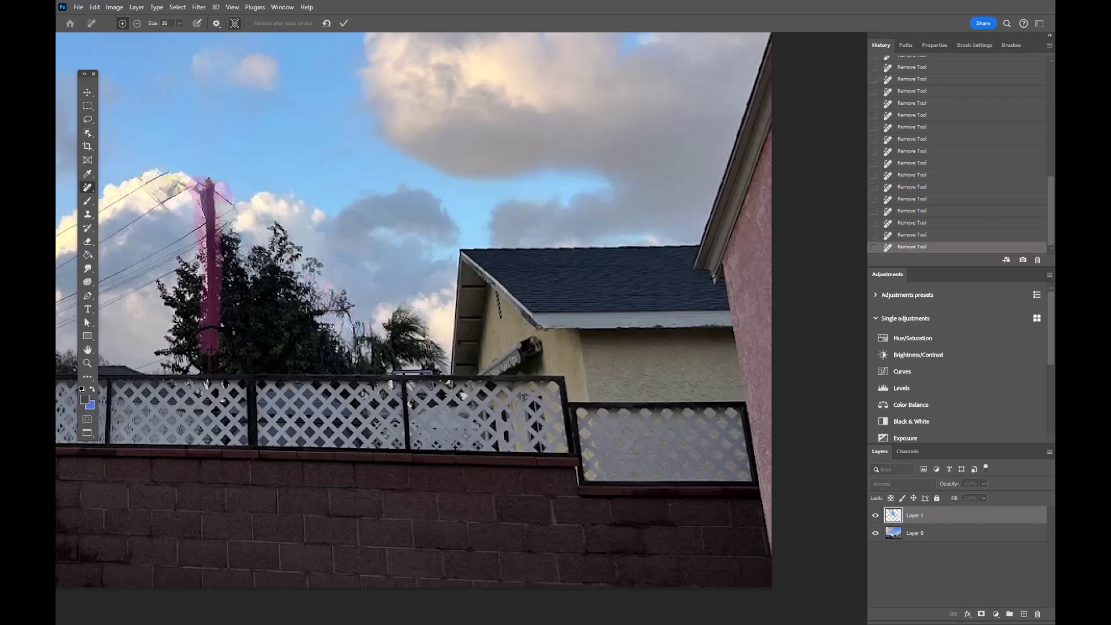
key("Return")
left_click_drag(440, 284, 191, 381)
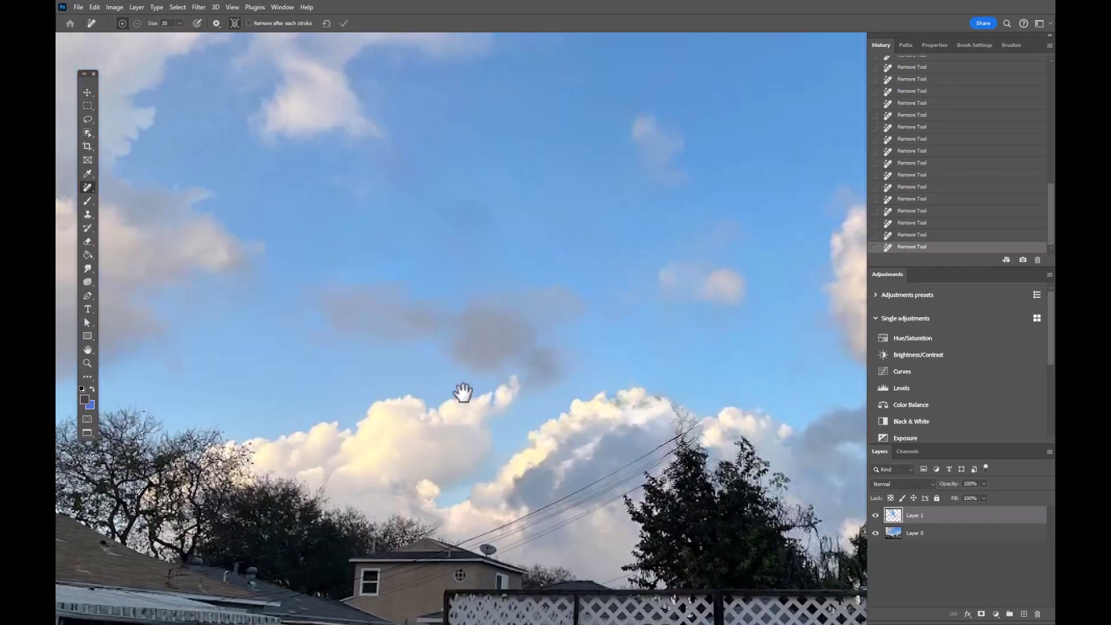
scroll(426, 265, "up", 5)
Remove the leftover wire over the treetops
left_click_drag(330, 178, 387, 252)
left_click_drag(401, 230, 473, 315)
left_click_drag(430, 268, 470, 365)
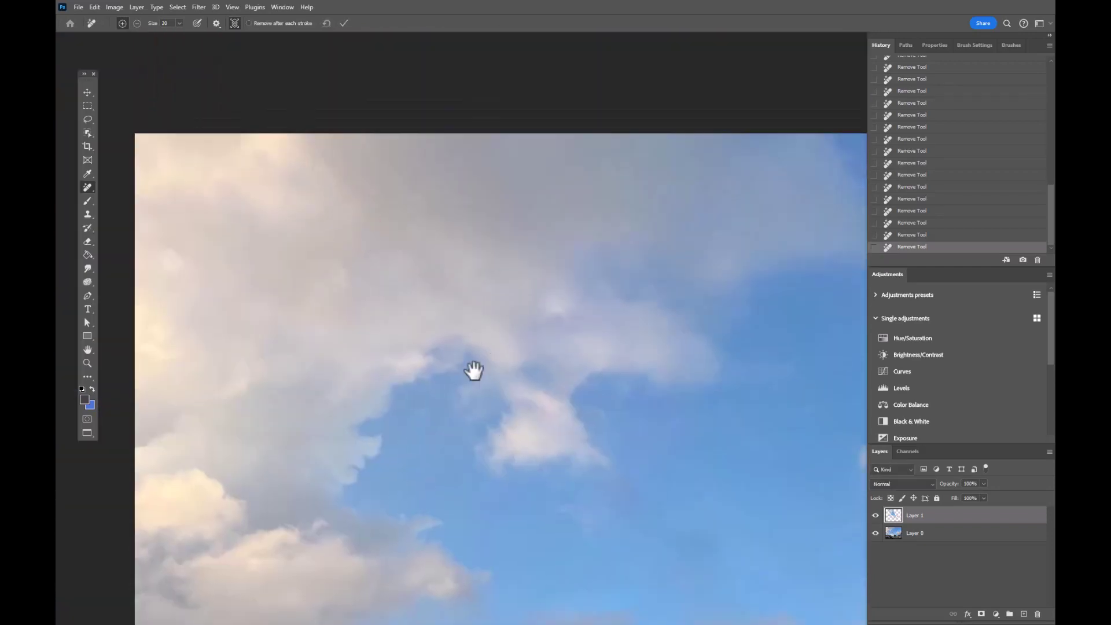
scroll(392, 256, "down", 5)
left_click_drag(564, 404, 437, 382)
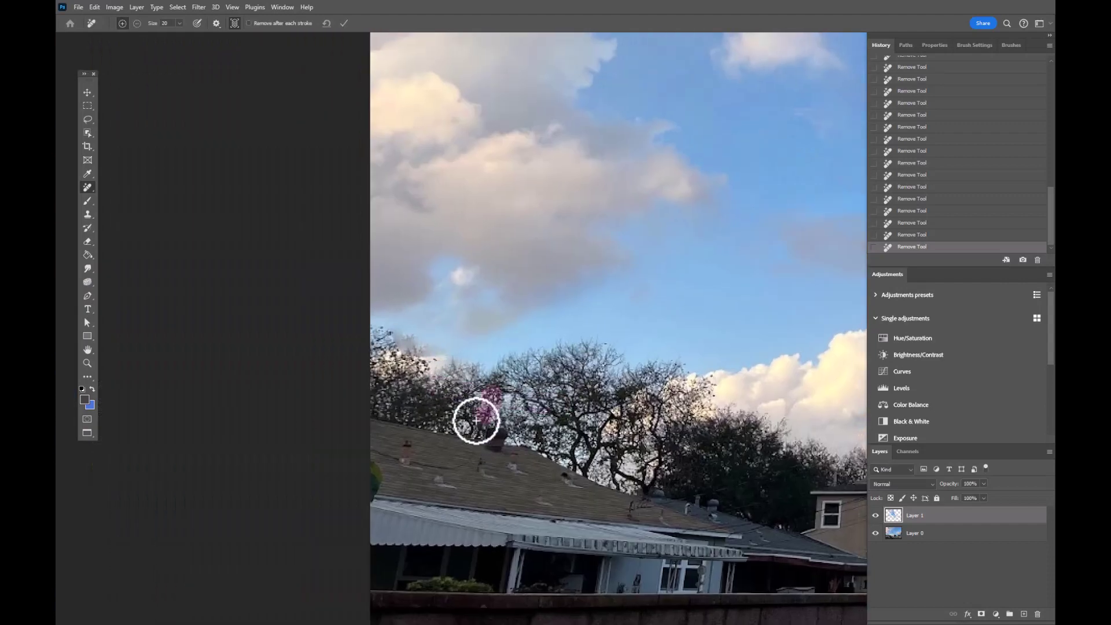
Erase wire remnants over the roof, near the treetop, and above the fence
left_click_drag(319, 409, 173, 261)
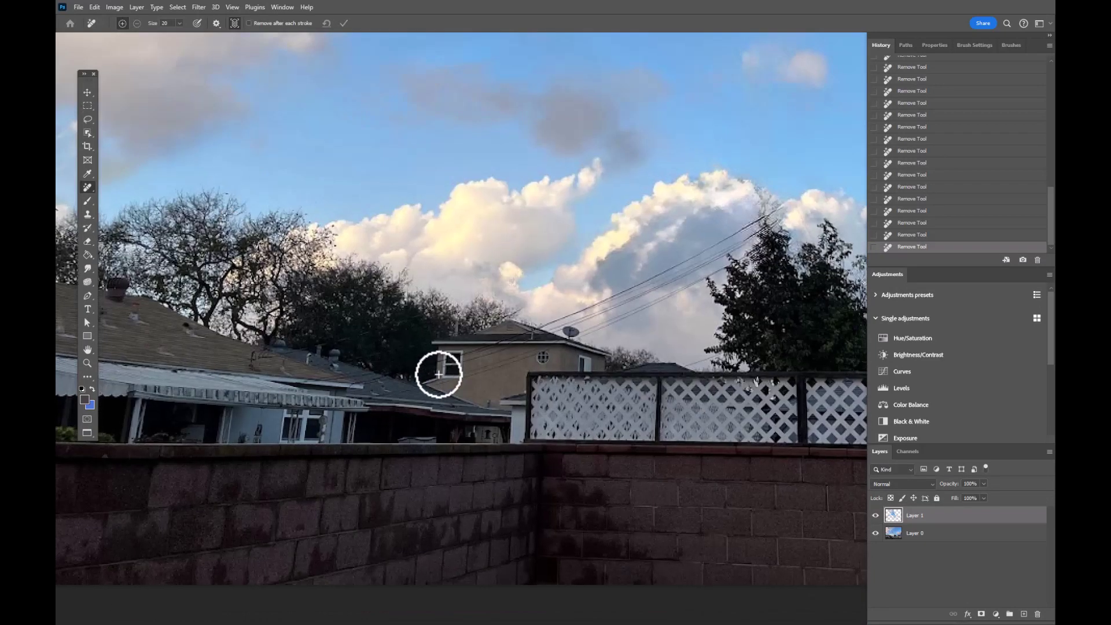
scroll(434, 373, "down", 3)
left_click_drag(399, 374, 261, 356)
left_click_drag(277, 356, 417, 322)
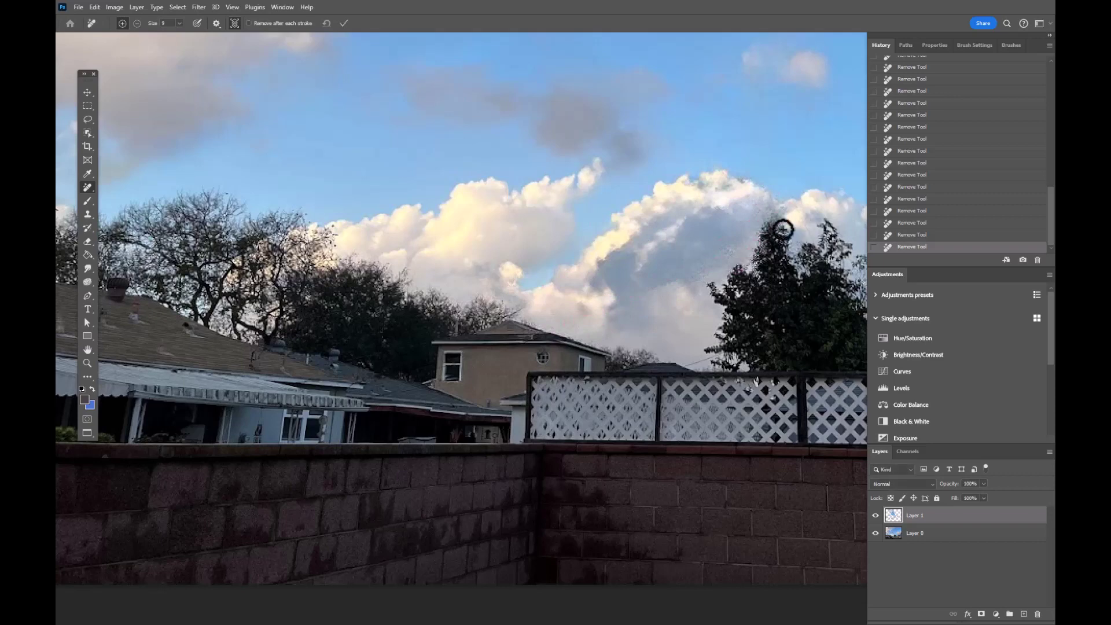
left_click_drag(763, 213, 772, 226)
left_click_drag(552, 230, 260, 260)
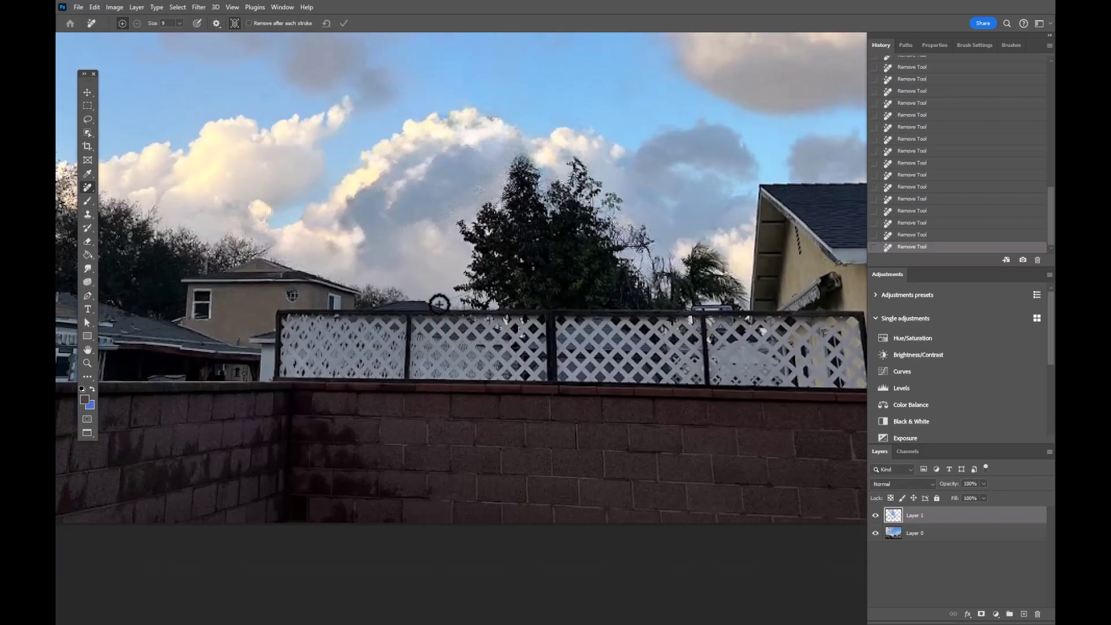
left_click_drag(423, 226, 608, 287)
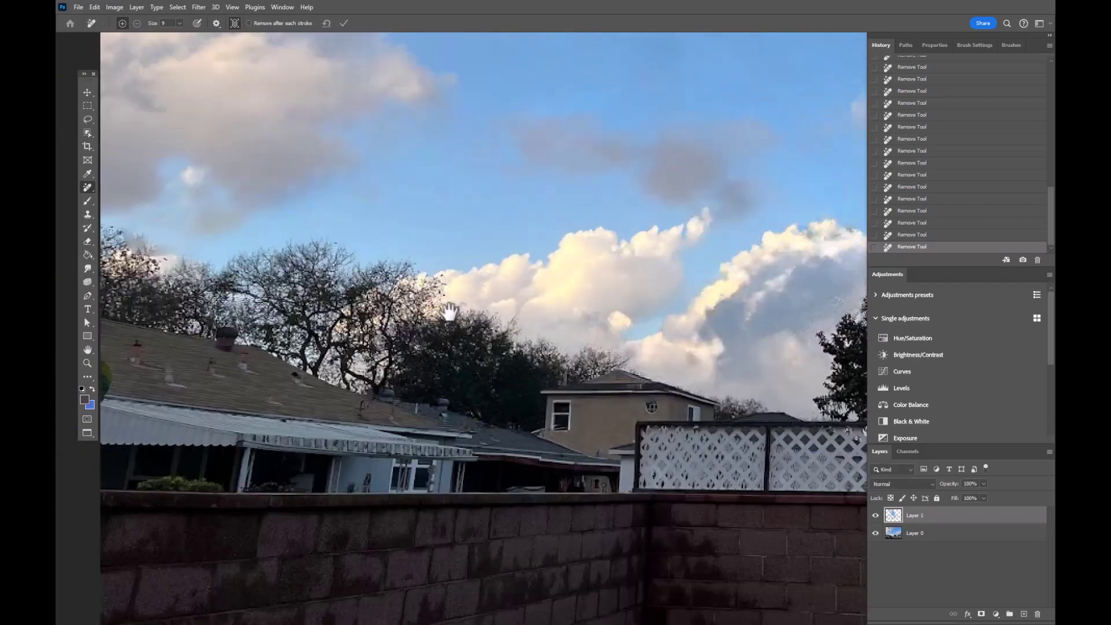
scroll(509, 225, "down", 5)
scroll(509, 224, "down", 2)
Compare the removal layer with the original and zoom in on the tree behind the fence
left_click(876, 515)
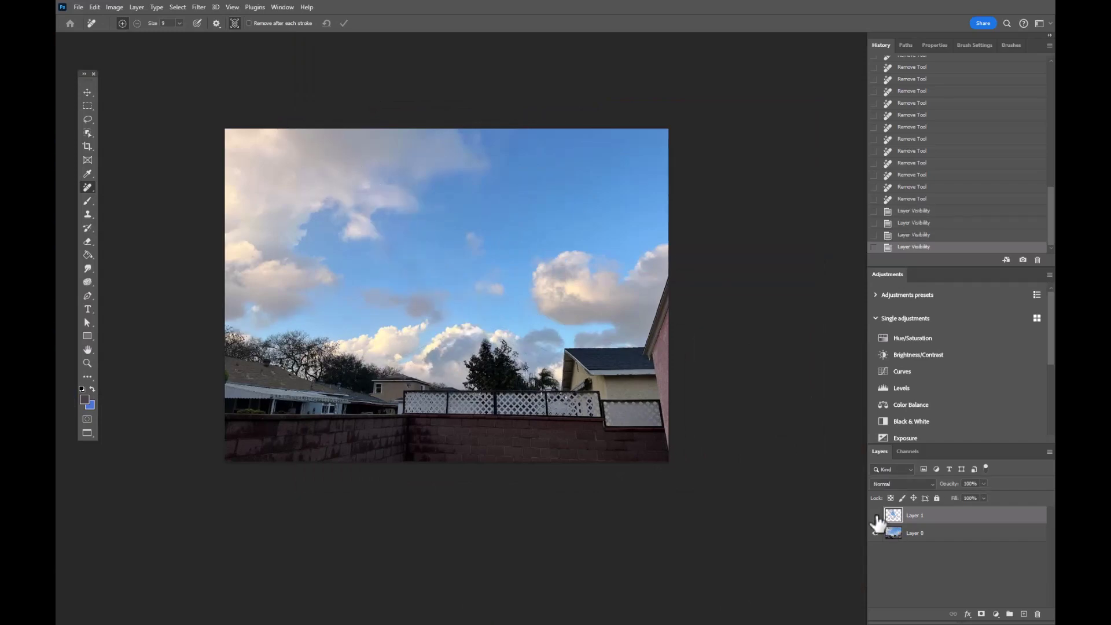
left_click(876, 515)
key("z")
scroll(519, 373, "up", 4)
left_click(520, 372)
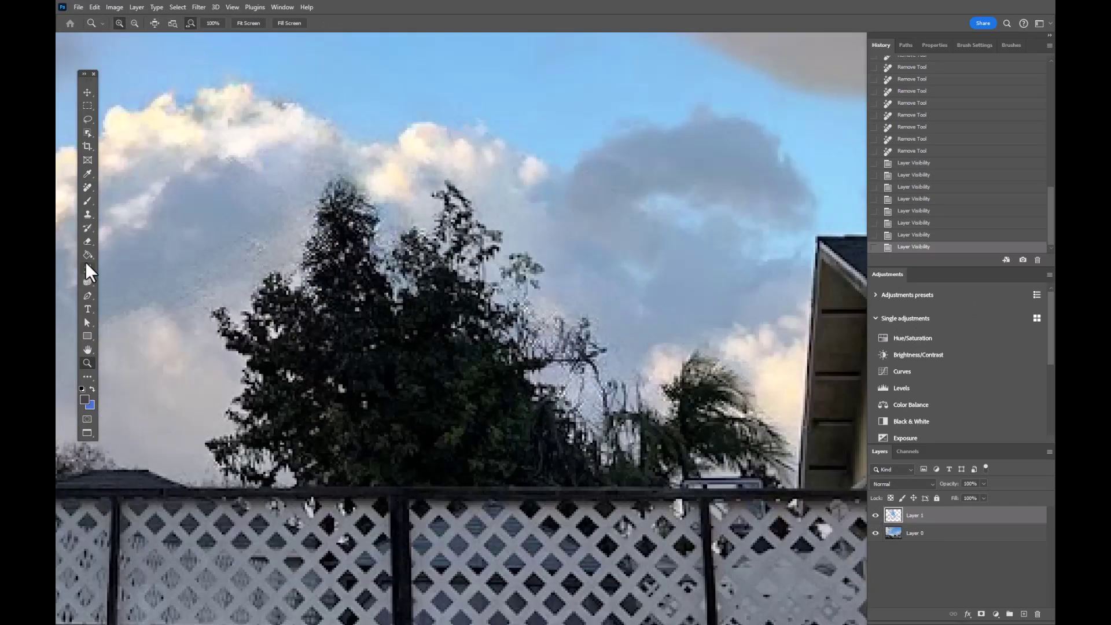
Remove the stray wire tuft at the treetop
key("j")
left_click_drag(277, 222, 260, 252)
left_click_drag(552, 313, 599, 400)
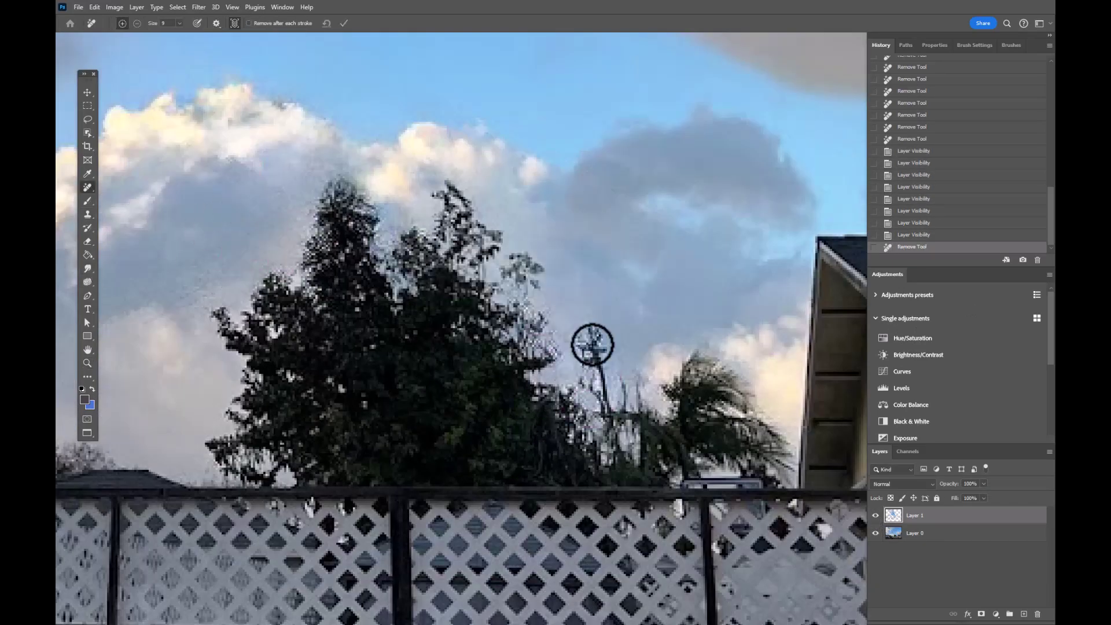
left_click_drag(600, 339, 599, 382)
scroll(526, 287, "down", 5)
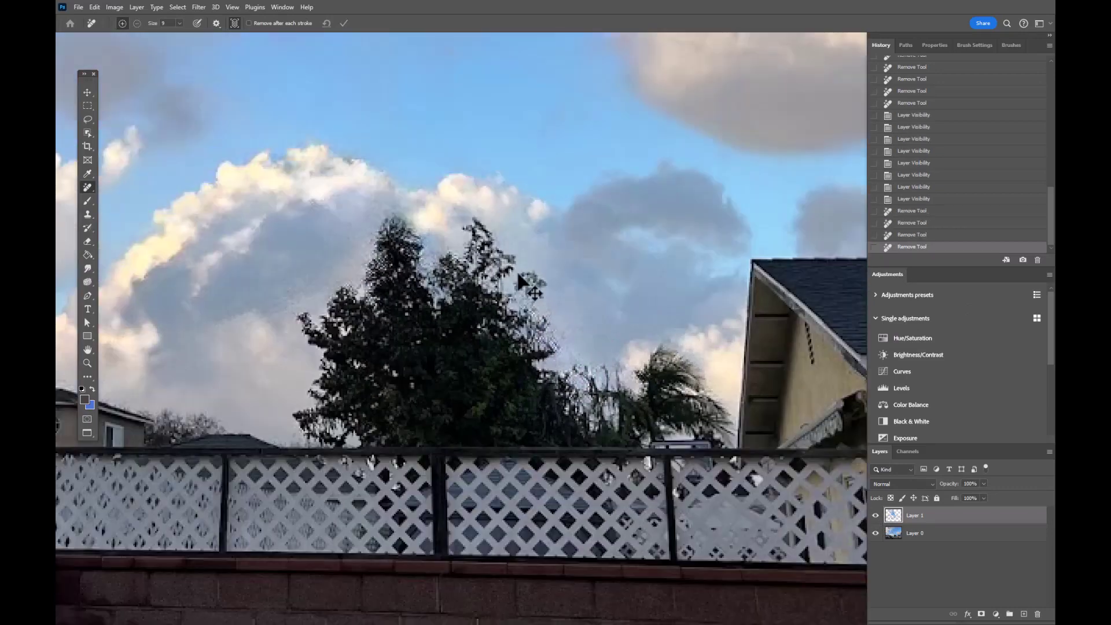
scroll(564, 261, "down", 5)
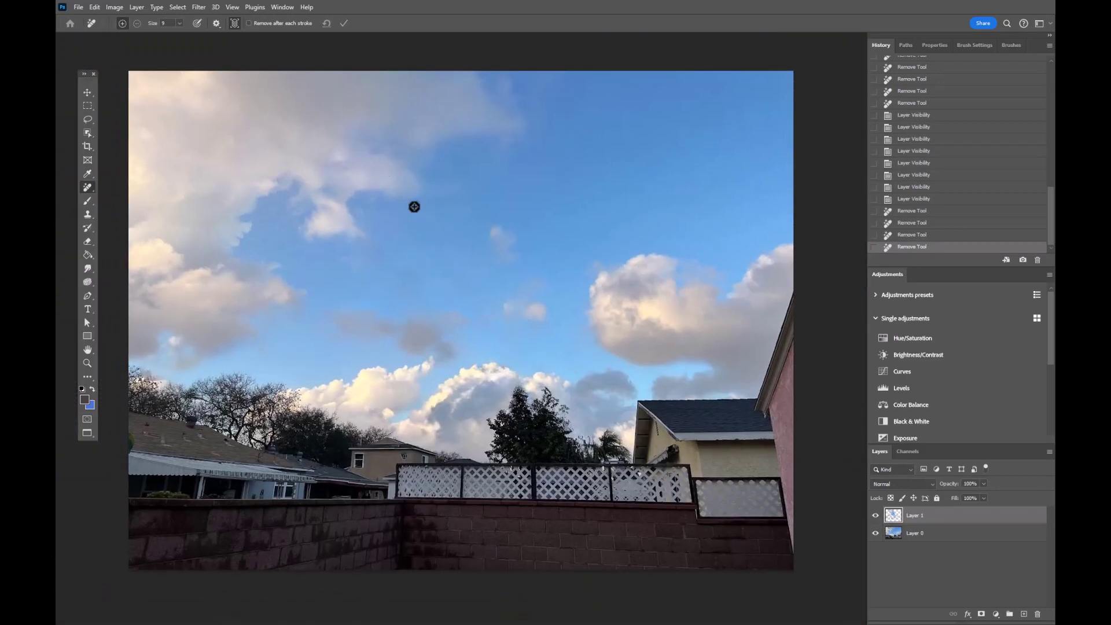